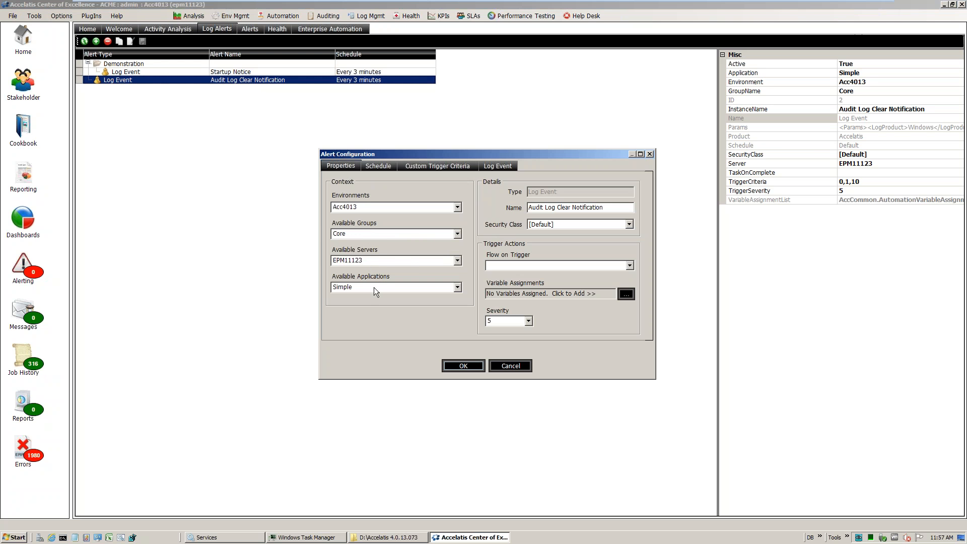
- Review the severity and name of the Audit Log Clear Notification alert
{"action": "left_click", "coordinate": [529, 321]}
{"action": "left_click", "coordinate": [529, 321]}
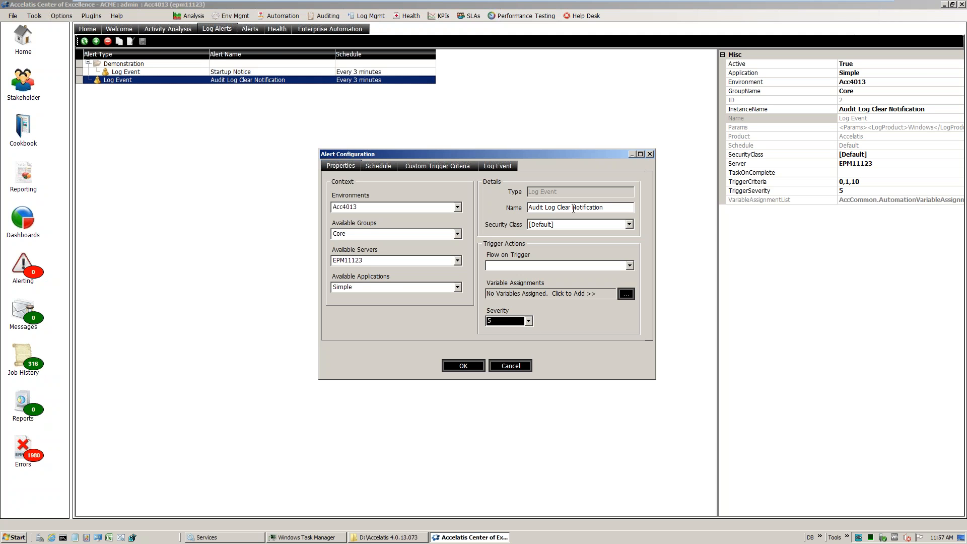
{"action": "left_click_drag", "start_coordinate": [609, 208], "coordinate": [533, 212]}
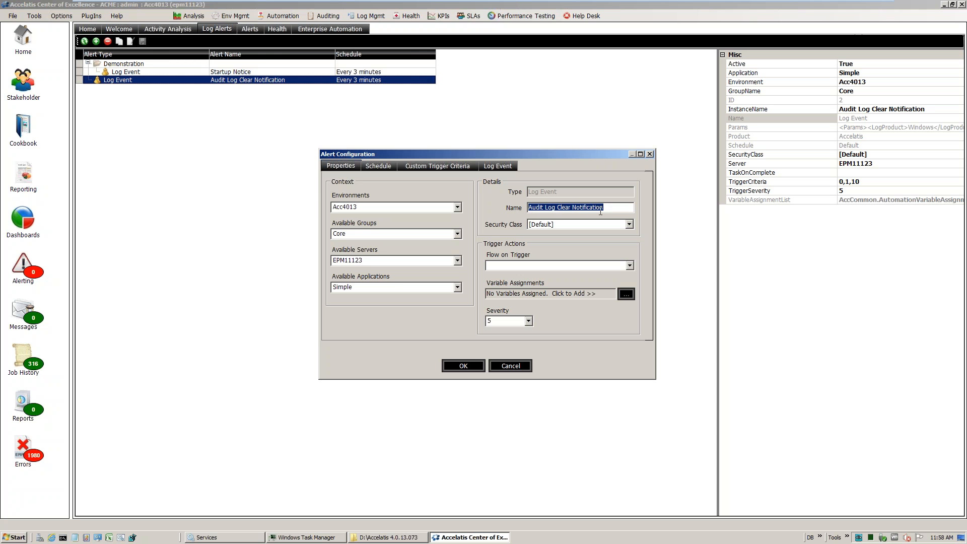
- Review the alert's available recurrence patterns and its custom trigger criteria options
{"action": "left_click", "coordinate": [379, 167]}
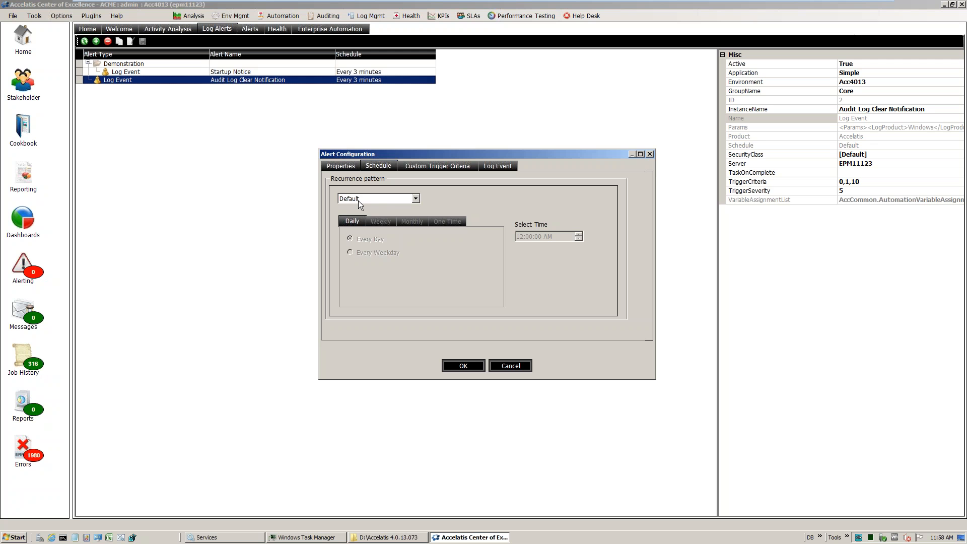
{"action": "left_click", "coordinate": [415, 199]}
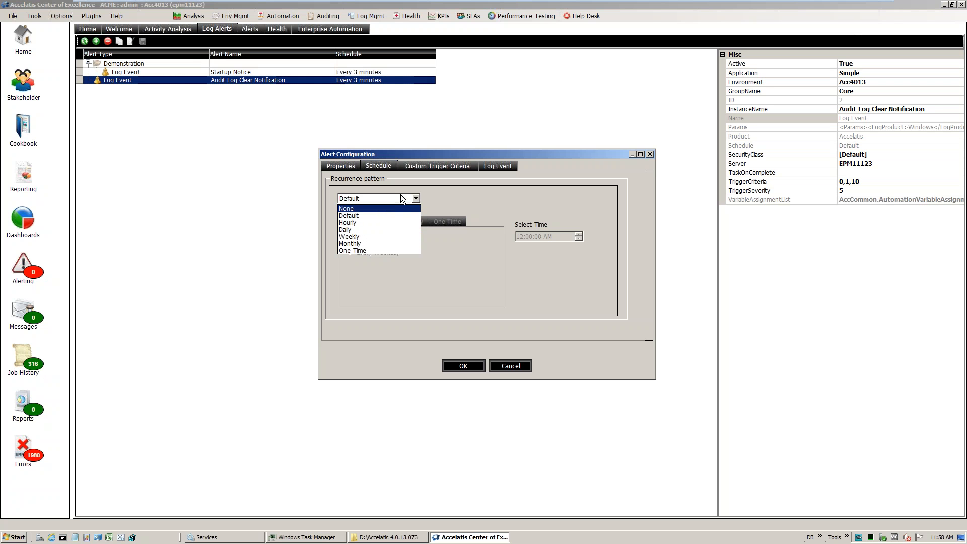
{"action": "left_click", "coordinate": [443, 186]}
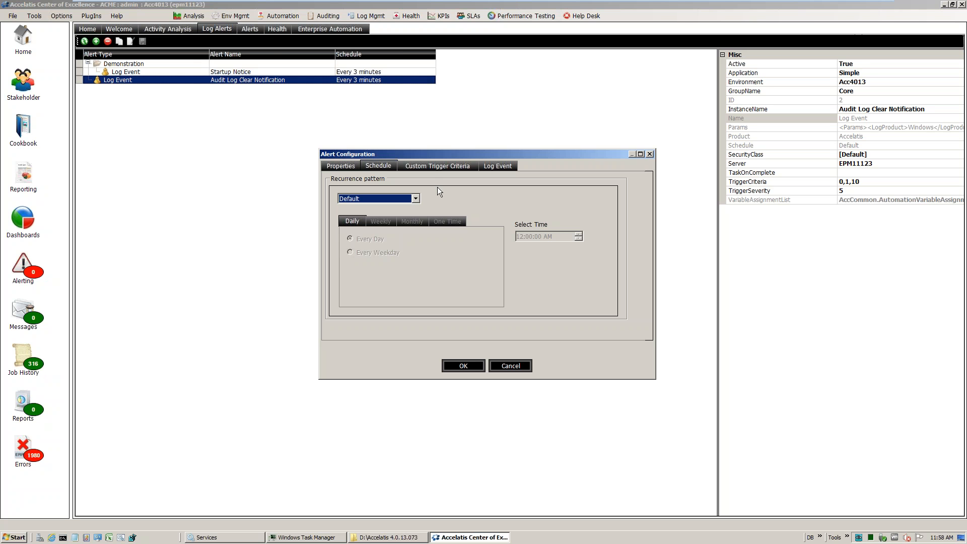
{"action": "left_click", "coordinate": [437, 167]}
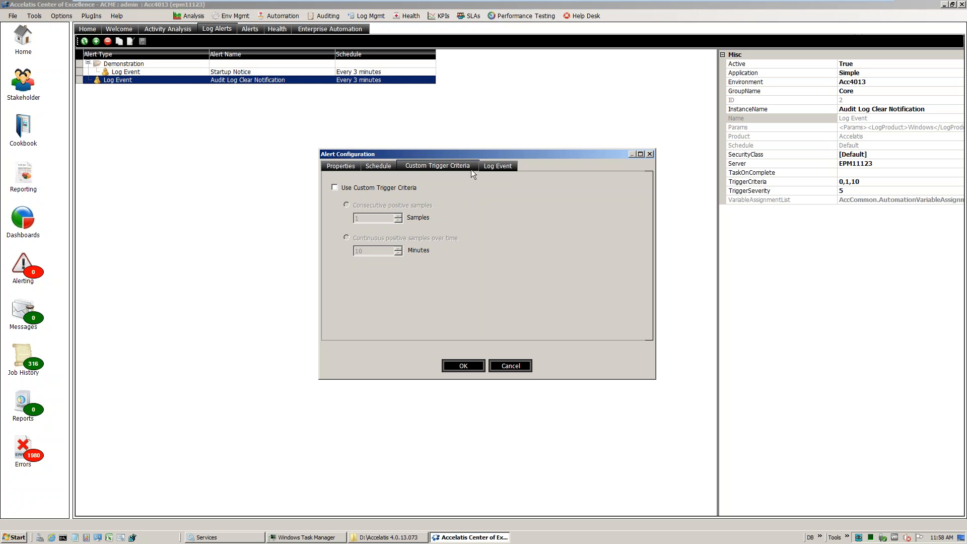
- Examine the alert's contents trigger text, its target server and the Windows log it monitors
{"action": "left_click", "coordinate": [499, 165]}
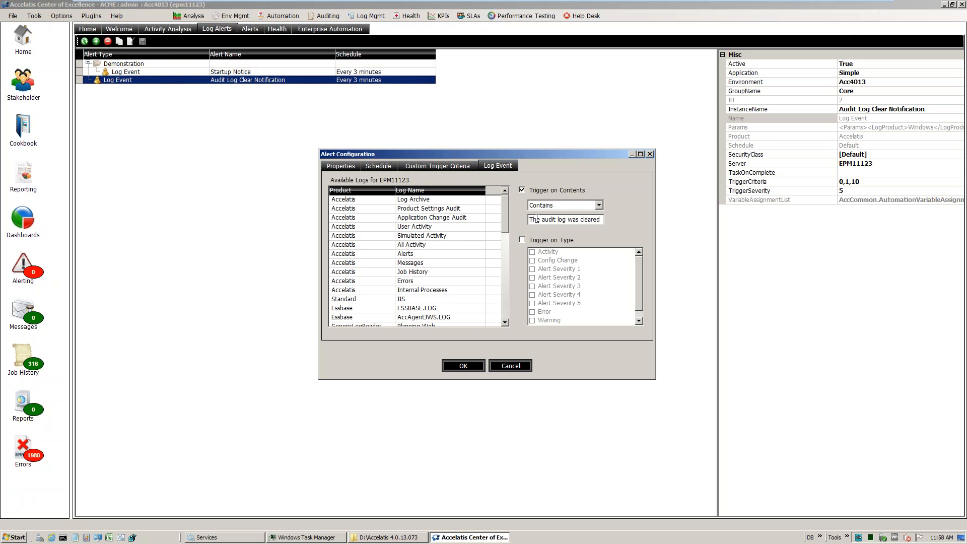
{"action": "left_click_drag", "start_coordinate": [530, 220], "coordinate": [595, 222]}
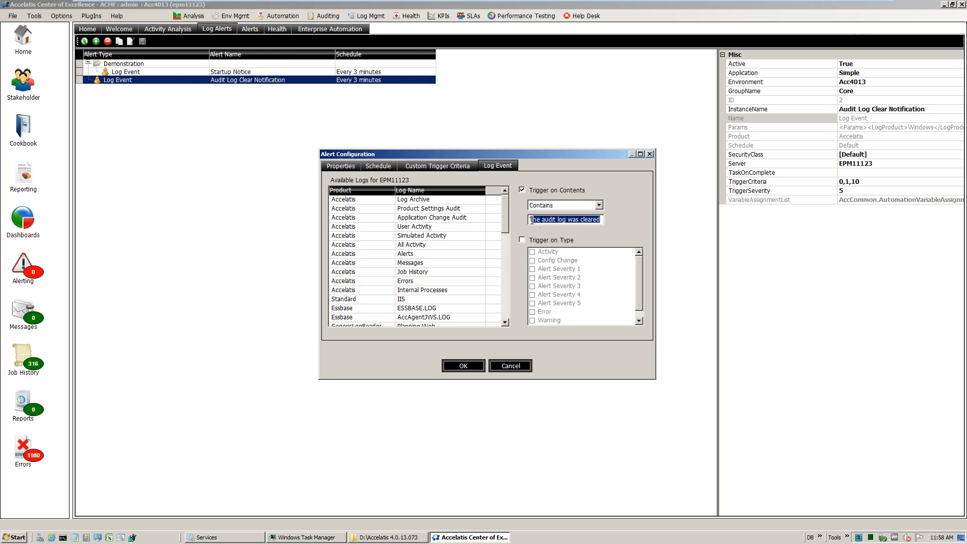
{"action": "left_click", "coordinate": [530, 220]}
{"action": "left_click_drag", "start_coordinate": [531, 220], "coordinate": [601, 219]}
{"action": "left_click_drag", "start_coordinate": [505, 206], "coordinate": [501, 267]}
{"action": "left_click", "coordinate": [342, 166]}
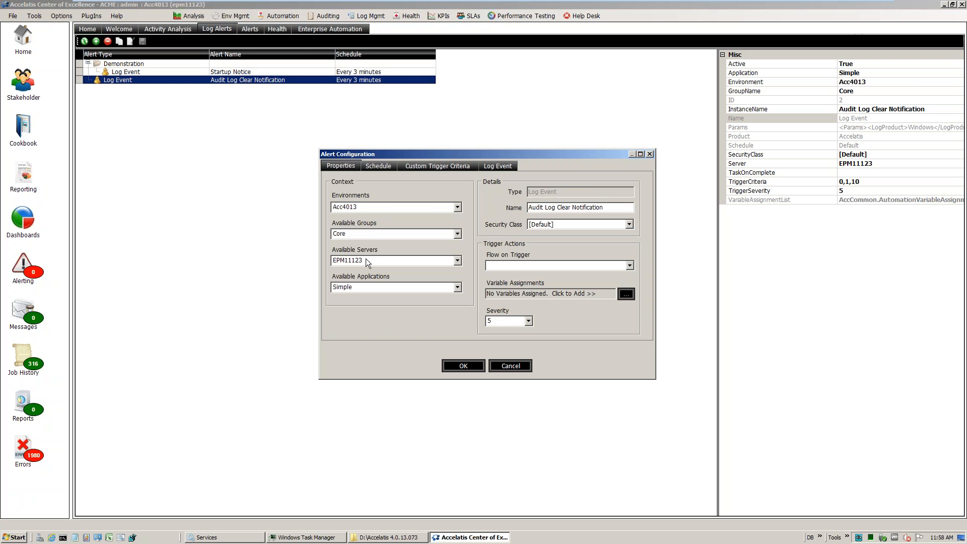
{"action": "left_click", "coordinate": [501, 165]}
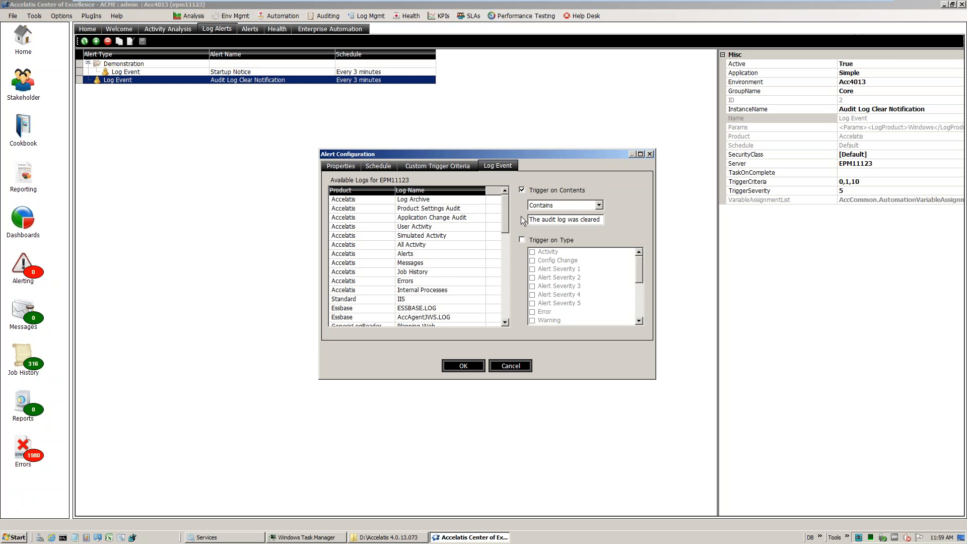
{"action": "left_click_drag", "start_coordinate": [504, 211], "coordinate": [501, 300]}
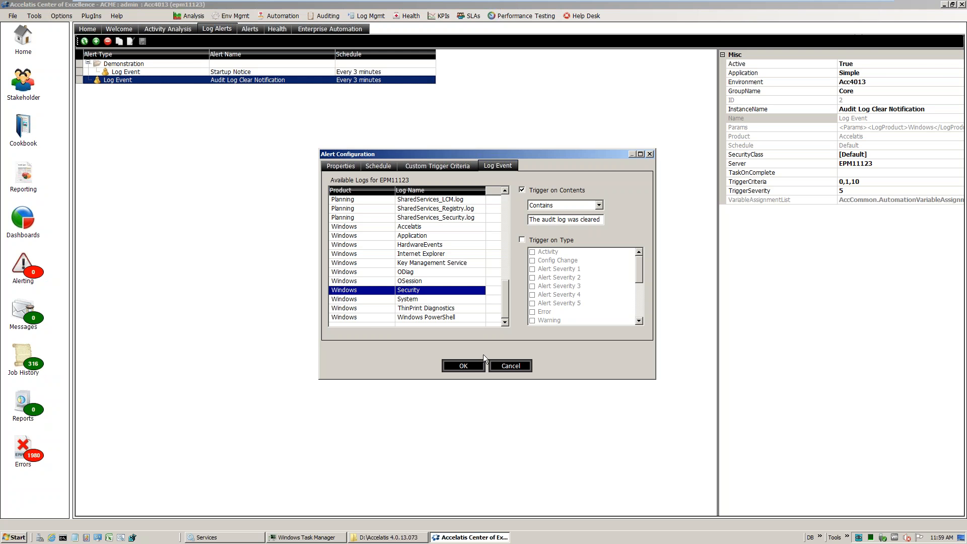
- Accept the Audit Log Clear Notification configuration and save the alerts
{"action": "left_click", "coordinate": [466, 366]}
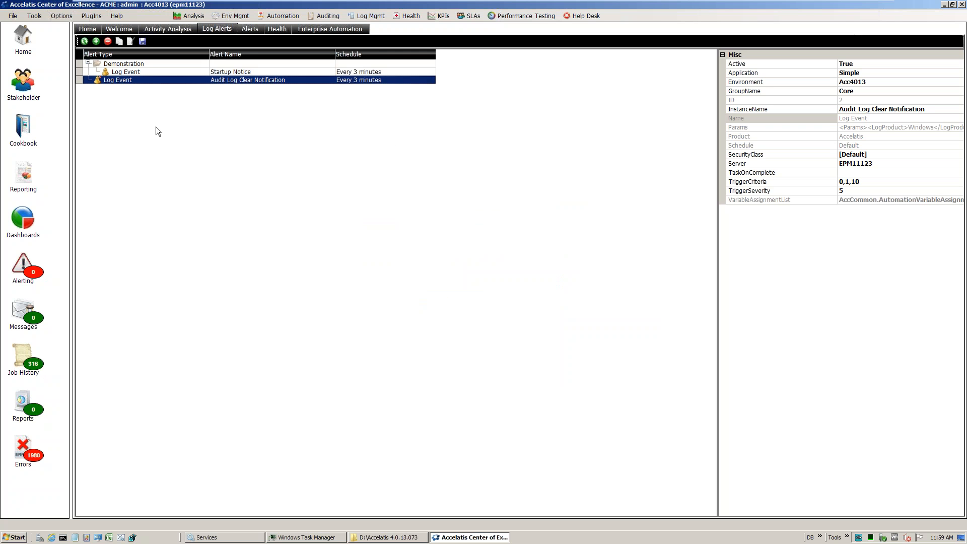
{"action": "left_click", "coordinate": [145, 72]}
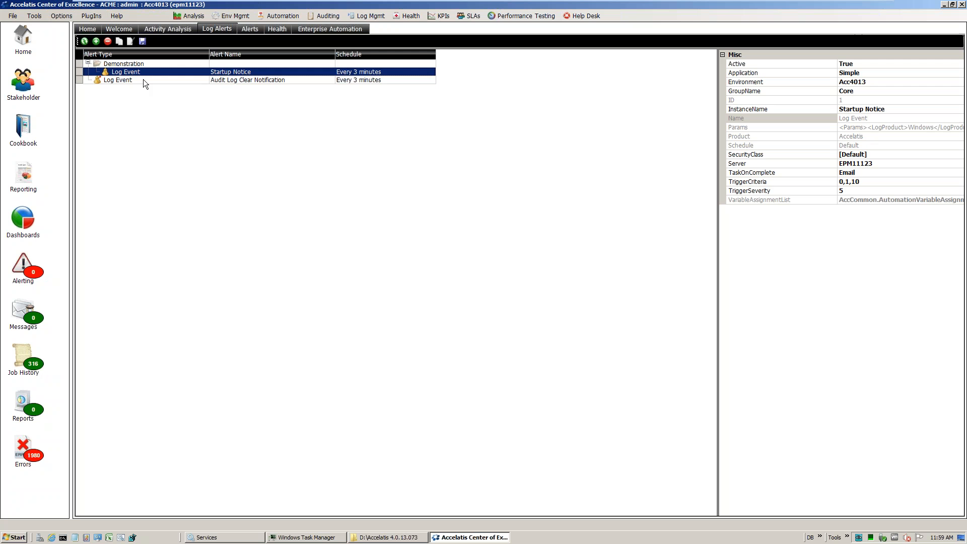
{"action": "left_click", "coordinate": [143, 81]}
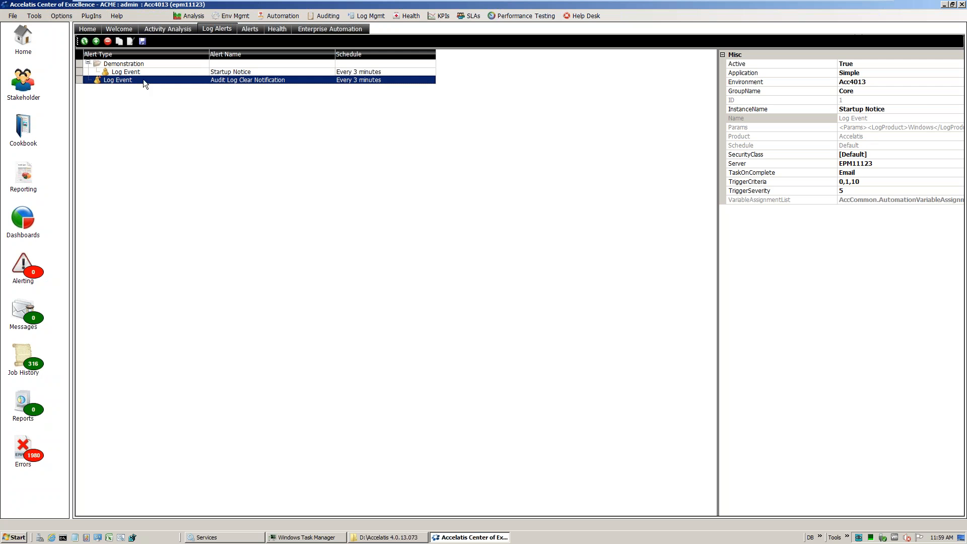
{"action": "left_click", "coordinate": [143, 41]}
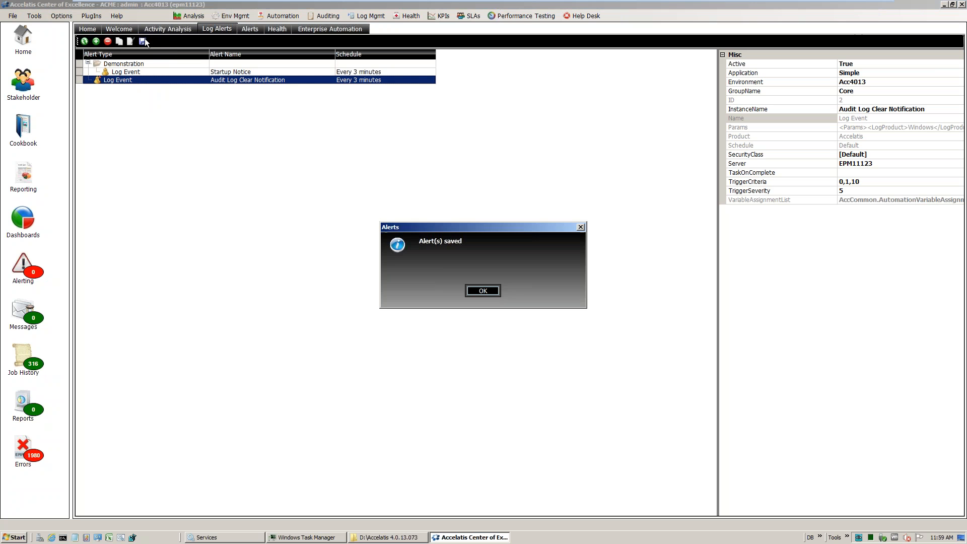
{"action": "left_click", "coordinate": [484, 290]}
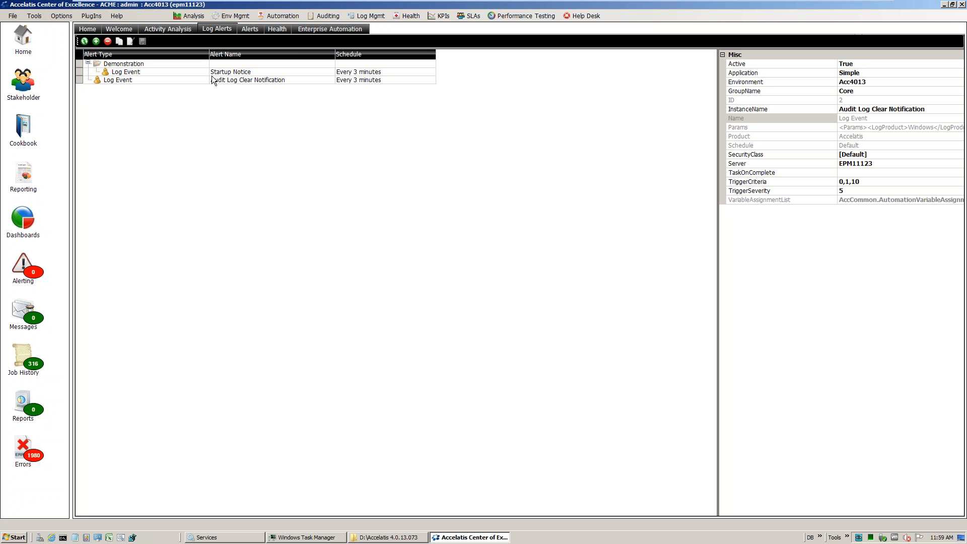
- Disable the Audit Log Clear Notification alert and save the change
{"action": "left_click", "coordinate": [144, 80]}
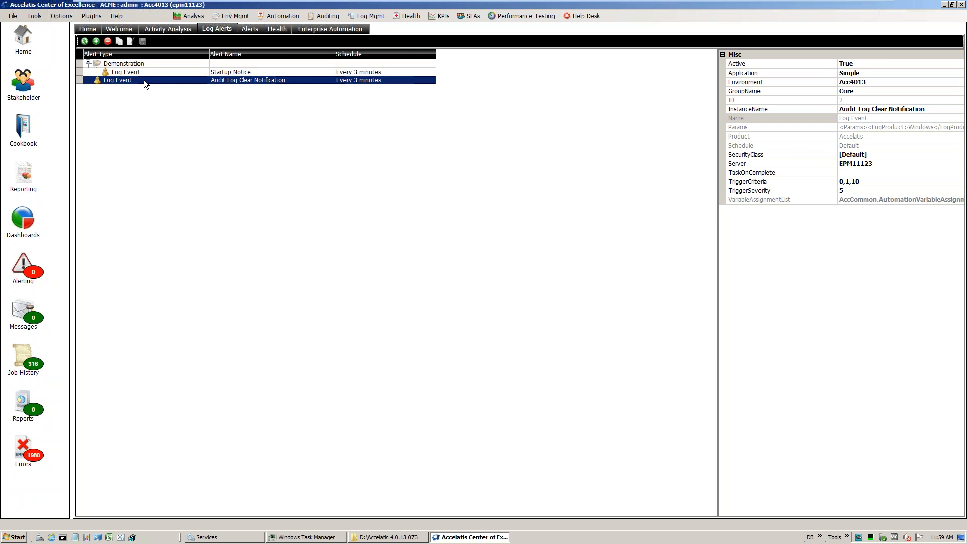
{"action": "right_click", "coordinate": [144, 80]}
{"action": "left_click", "coordinate": [176, 86]}
{"action": "left_click", "coordinate": [143, 42]}
{"action": "left_click", "coordinate": [482, 291]}
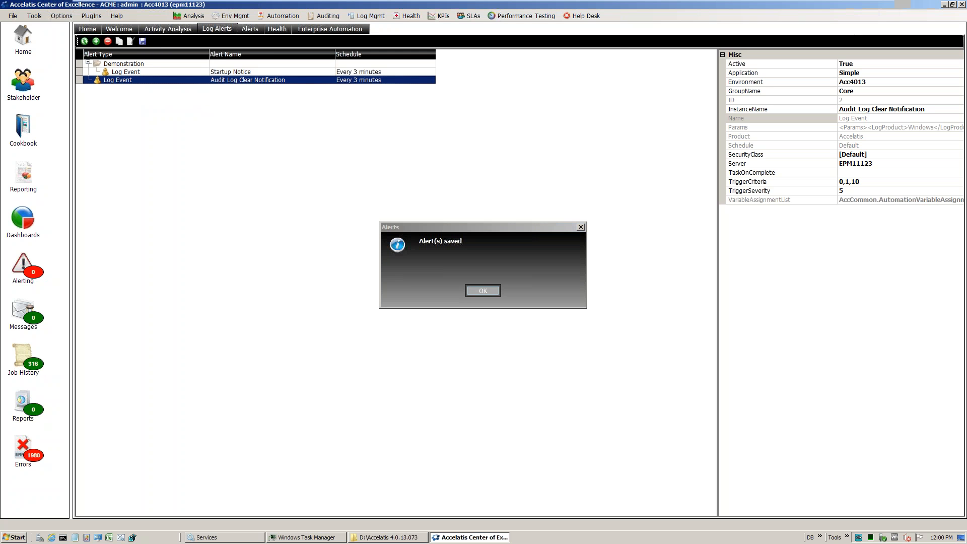
{"action": "left_click", "coordinate": [486, 292]}
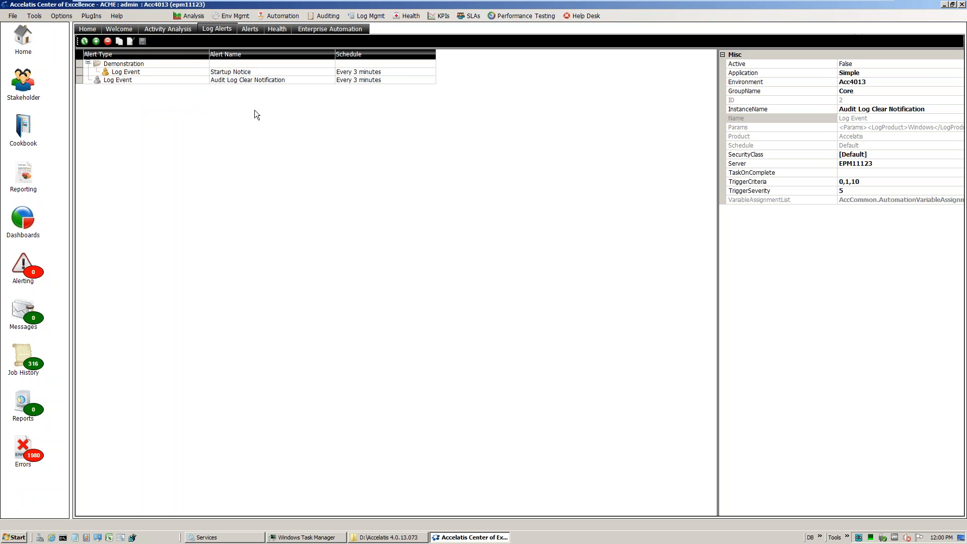
- Enable the Audit Log Clear Notification alert again and save the change
{"action": "right_click", "coordinate": [137, 79]}
{"action": "left_click", "coordinate": [160, 84]}
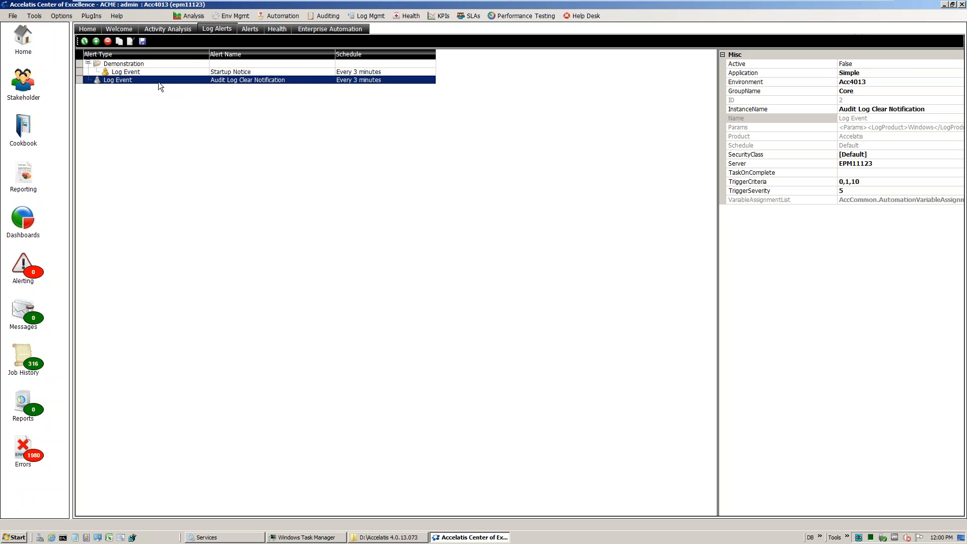
{"action": "left_click", "coordinate": [142, 41]}
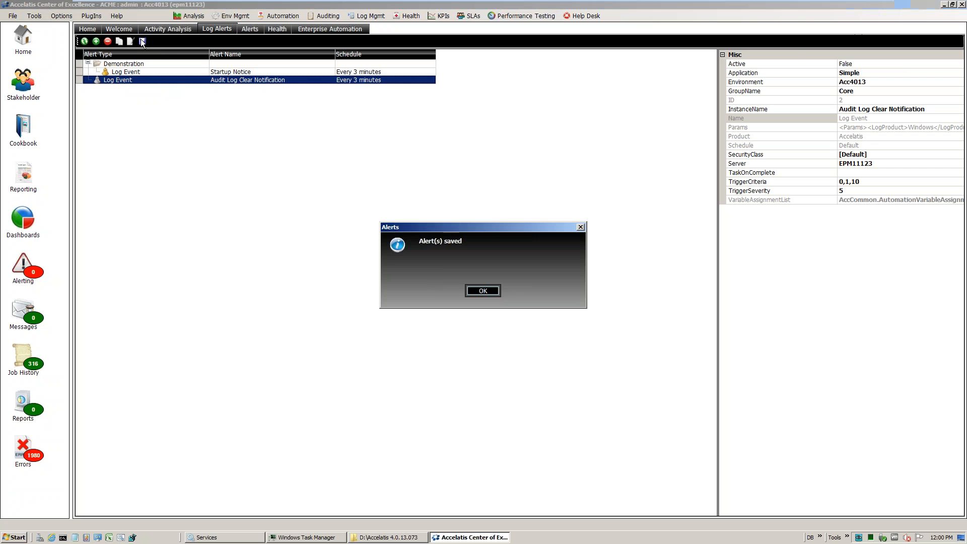
{"action": "left_click", "coordinate": [477, 288]}
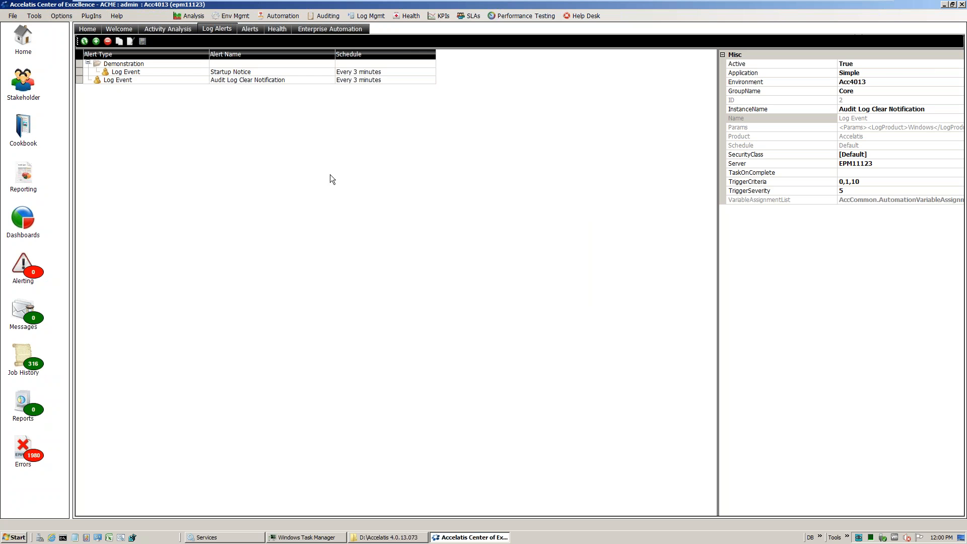
- Move the Audit Log Clear Notification alert into the Demonstration folder and save the alerts
{"action": "right_click", "coordinate": [132, 80]}
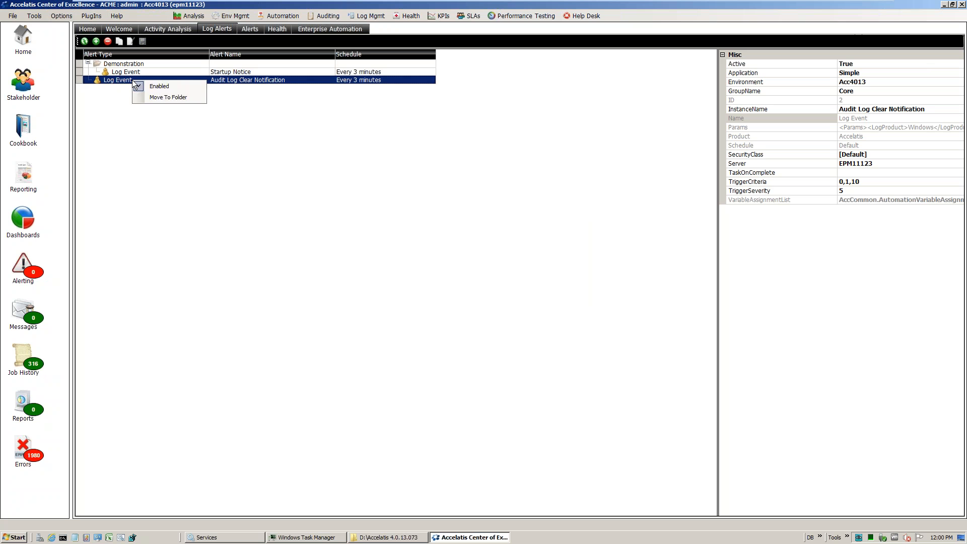
{"action": "left_click", "coordinate": [167, 98]}
{"action": "left_click_drag", "start_coordinate": [140, 62], "coordinate": [305, 102]}
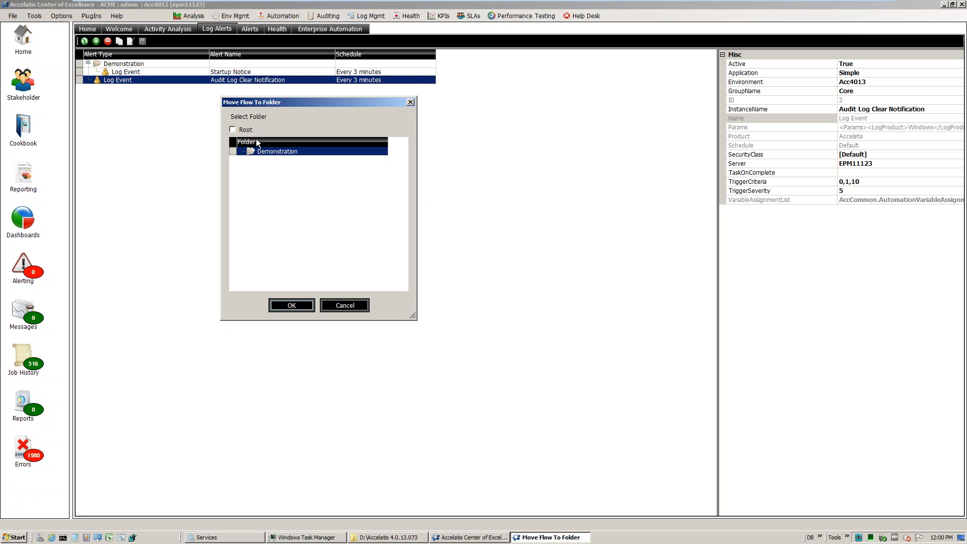
{"action": "left_click", "coordinate": [242, 131]}
{"action": "left_click", "coordinate": [248, 132]}
{"action": "left_click", "coordinate": [293, 305]}
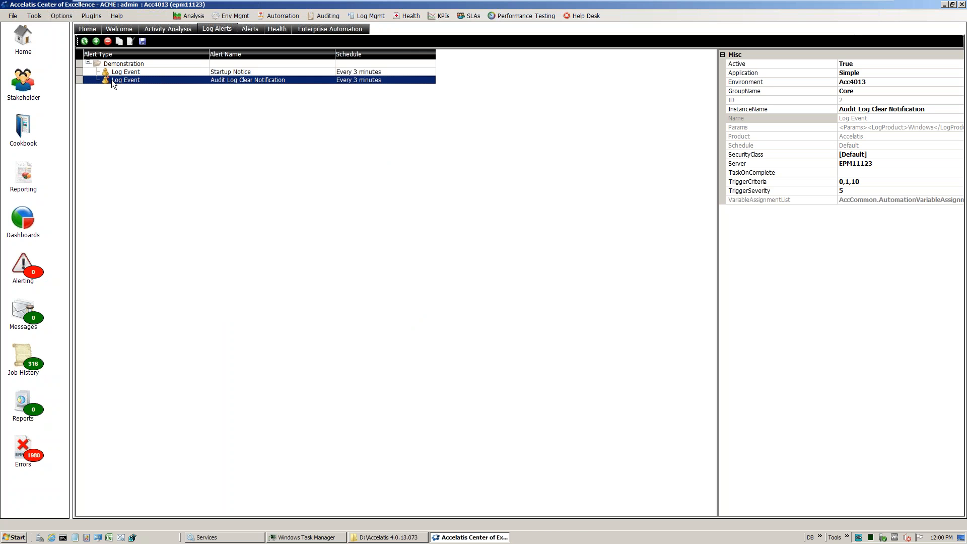
{"action": "left_click", "coordinate": [142, 40]}
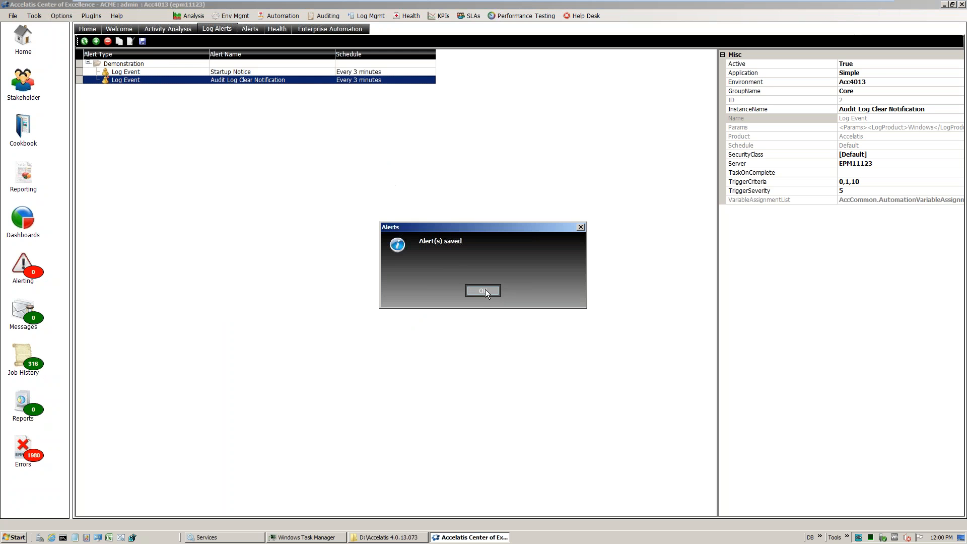
{"action": "left_click", "coordinate": [483, 292]}
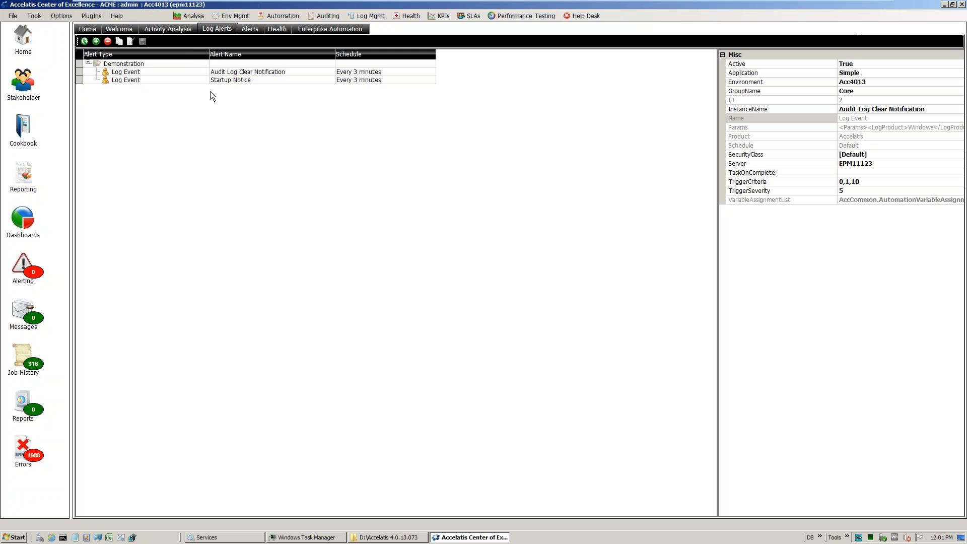
- Examine the audit log cleared event on the Security log timeline and the details of the matching triggered alert
{"action": "left_click", "coordinate": [172, 26]}
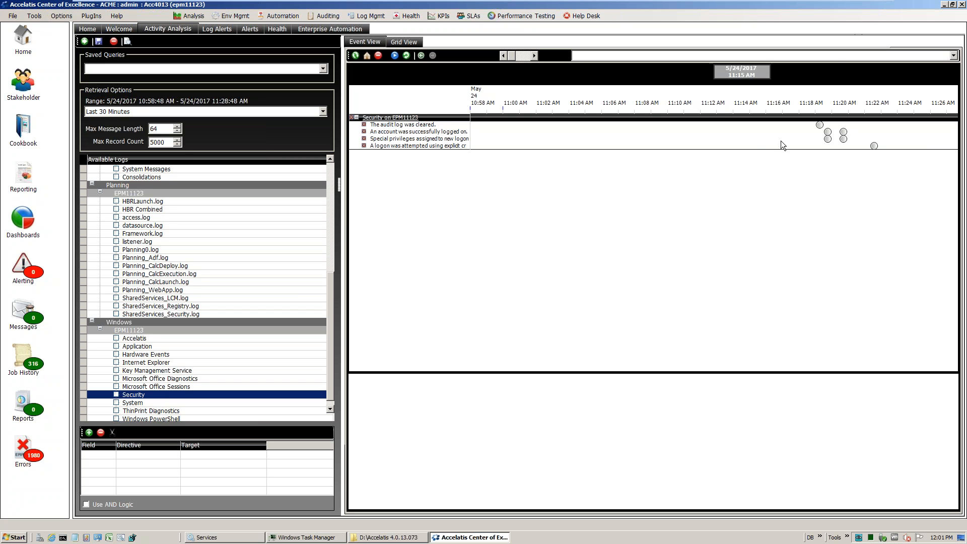
{"action": "mouse_move", "coordinate": [820, 125]}
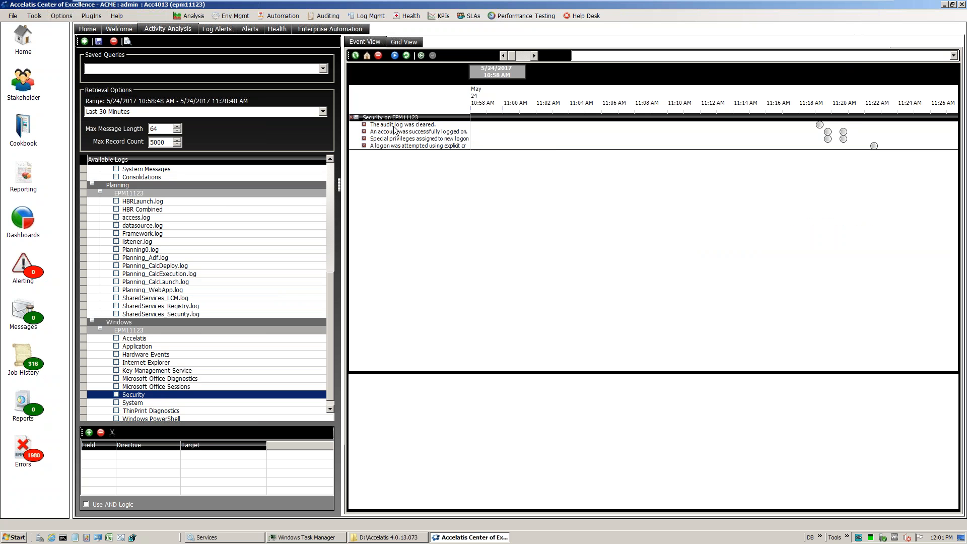
{"action": "left_click", "coordinate": [226, 29]}
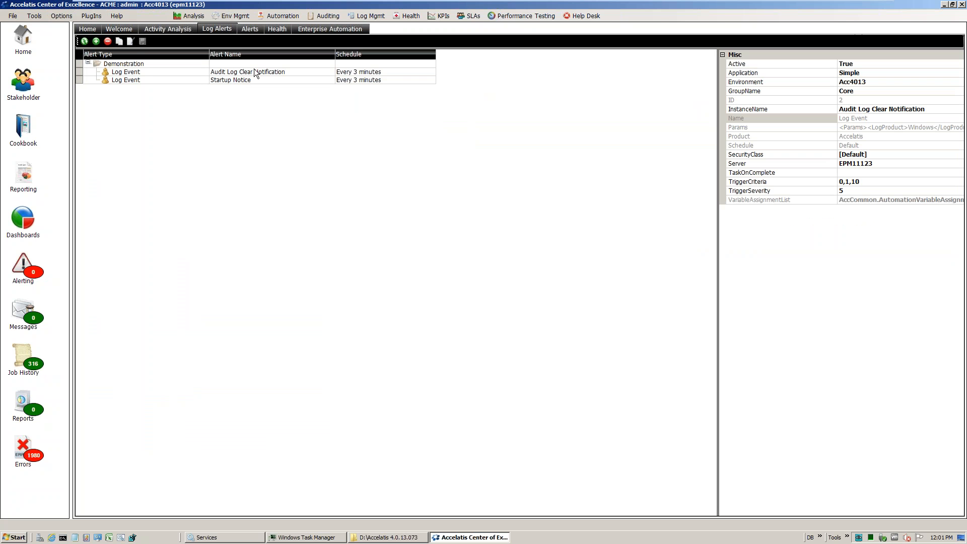
{"action": "left_click", "coordinate": [250, 29]}
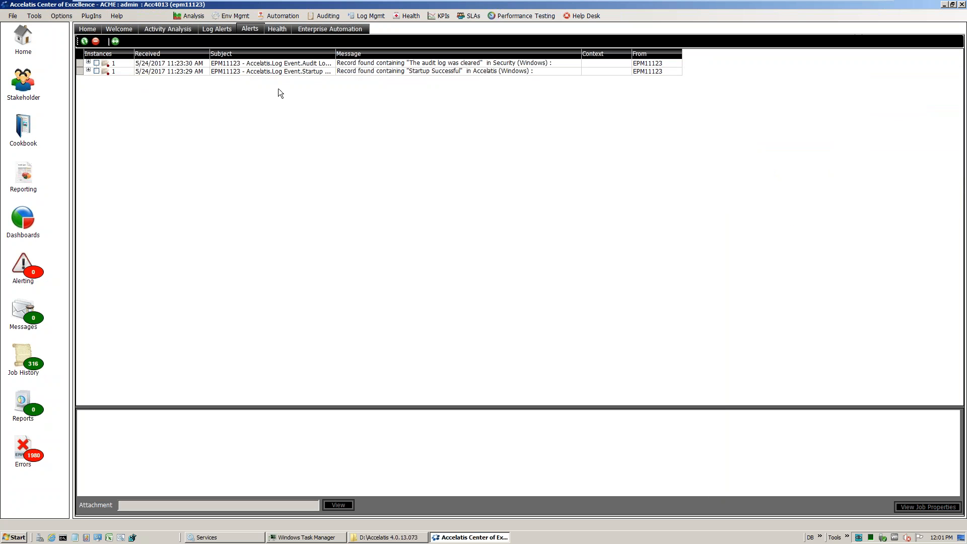
{"action": "left_click", "coordinate": [428, 64]}
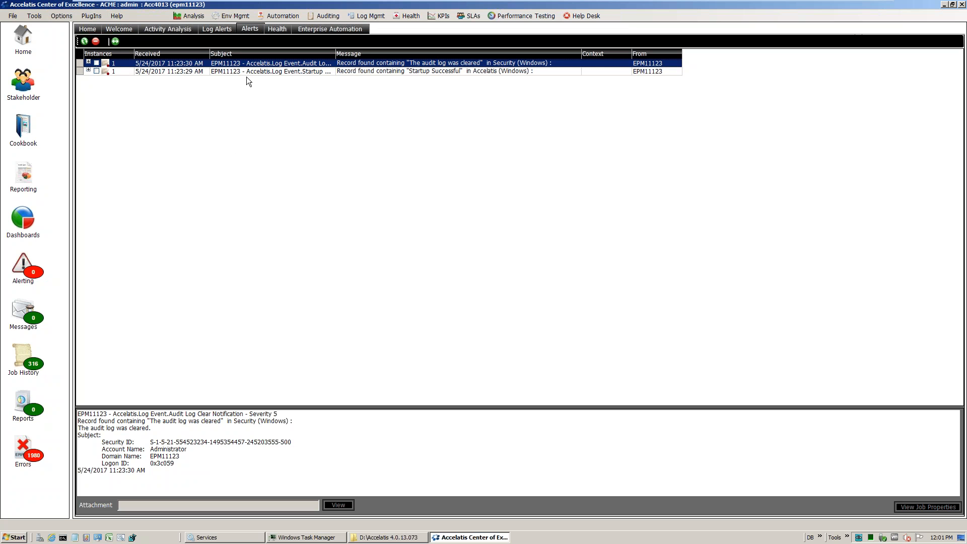
- Open the configuration of the Audit Log Clear Notification log alert
{"action": "left_click", "coordinate": [221, 29]}
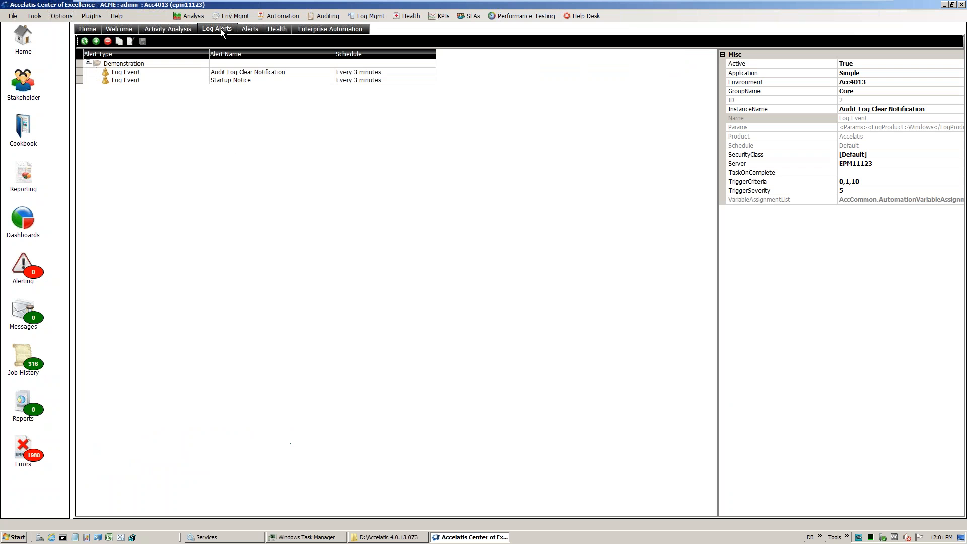
{"action": "left_click", "coordinate": [253, 74]}
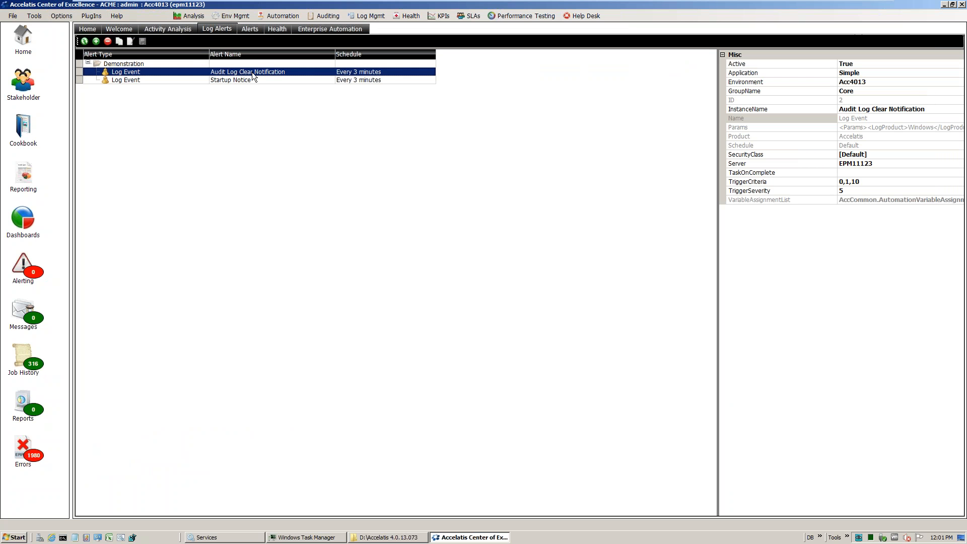
{"action": "double_click", "coordinate": [252, 71]}
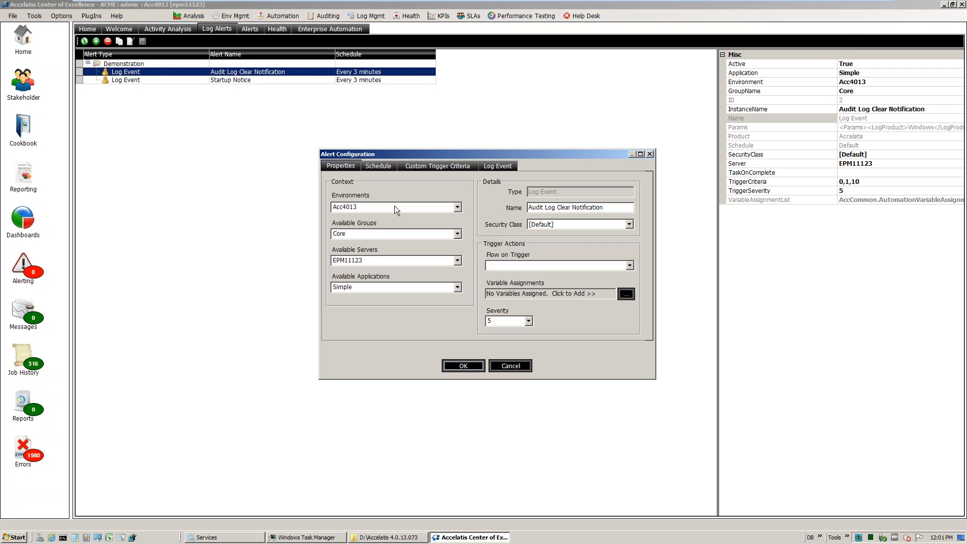
- Try Essbase Flow as the flow on trigger for the Audit Log Clear Notification alert, and discard the configuration change
{"action": "left_click", "coordinate": [629, 266]}
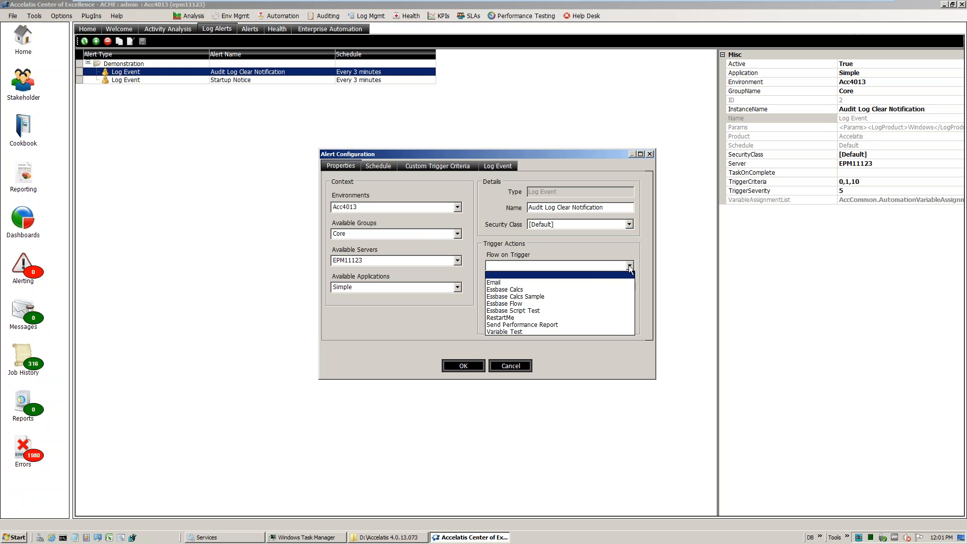
{"action": "left_click", "coordinate": [525, 304]}
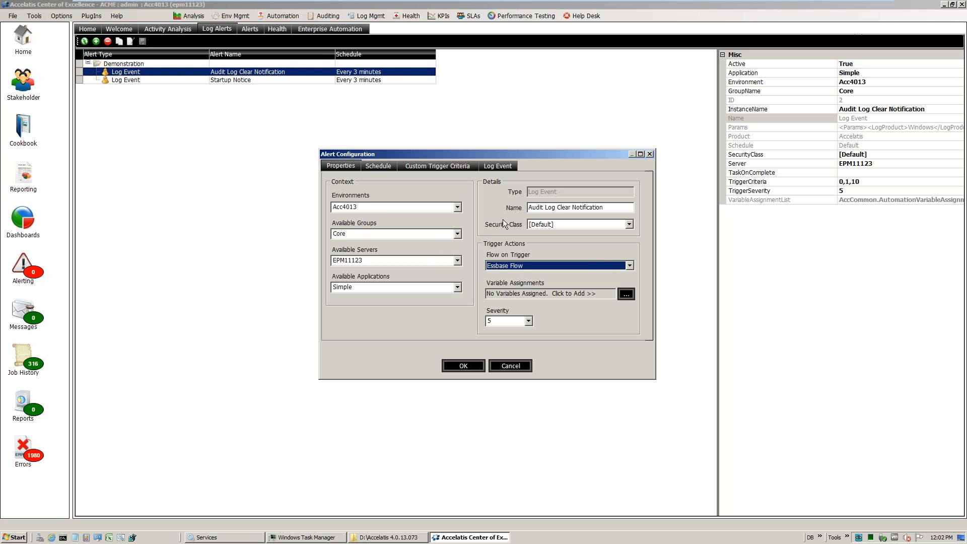
{"action": "left_click", "coordinate": [519, 366]}
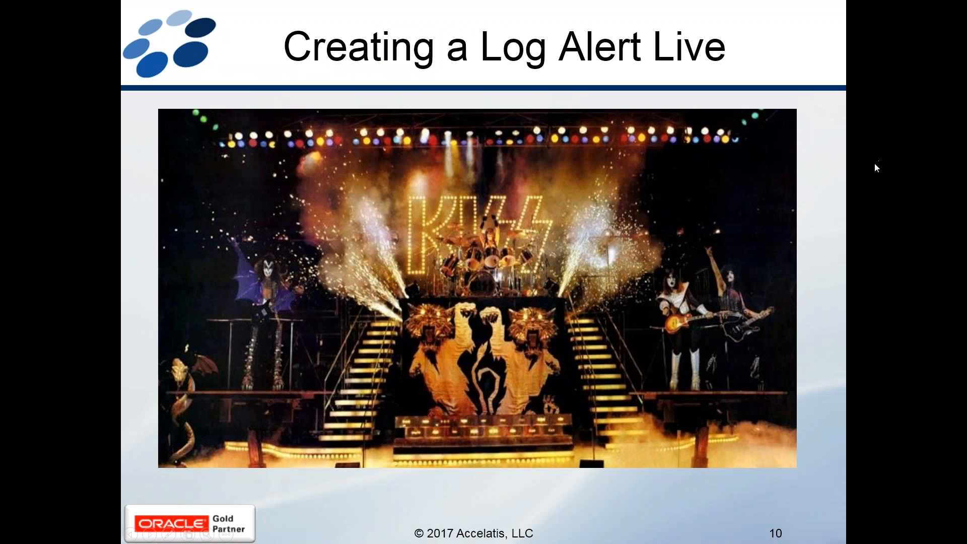
{"action": "left_click", "coordinate": [874, 169]}
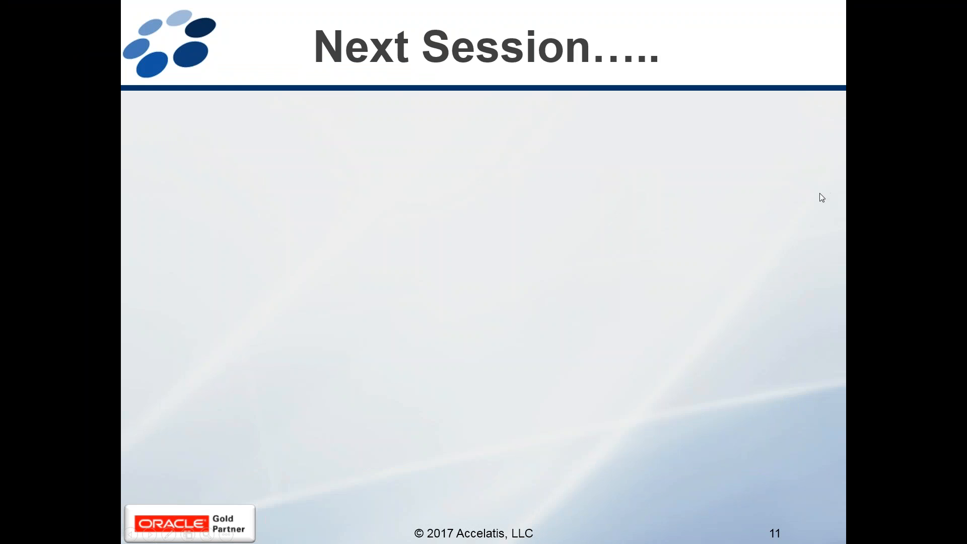
{"action": "left_click", "coordinate": [763, 216]}
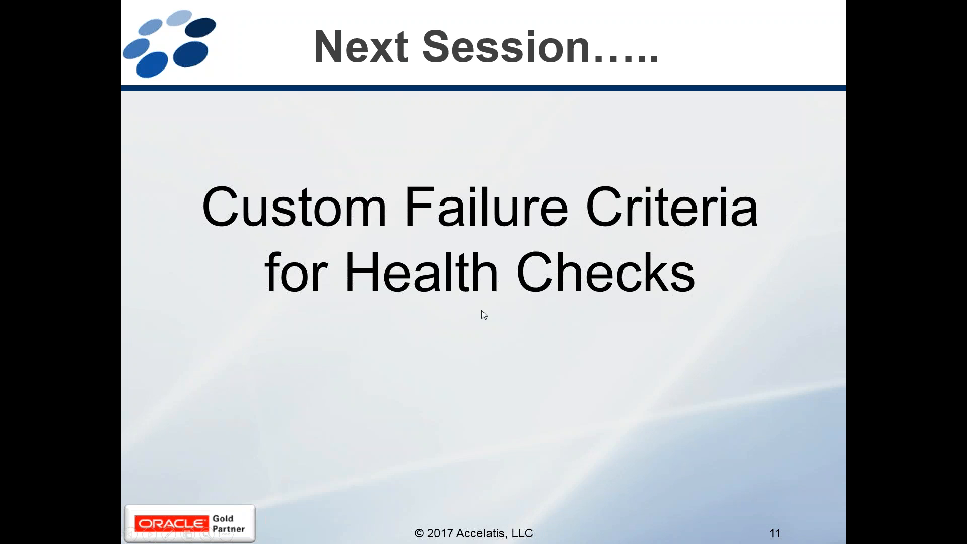
{"action": "left_click", "coordinate": [735, 353]}
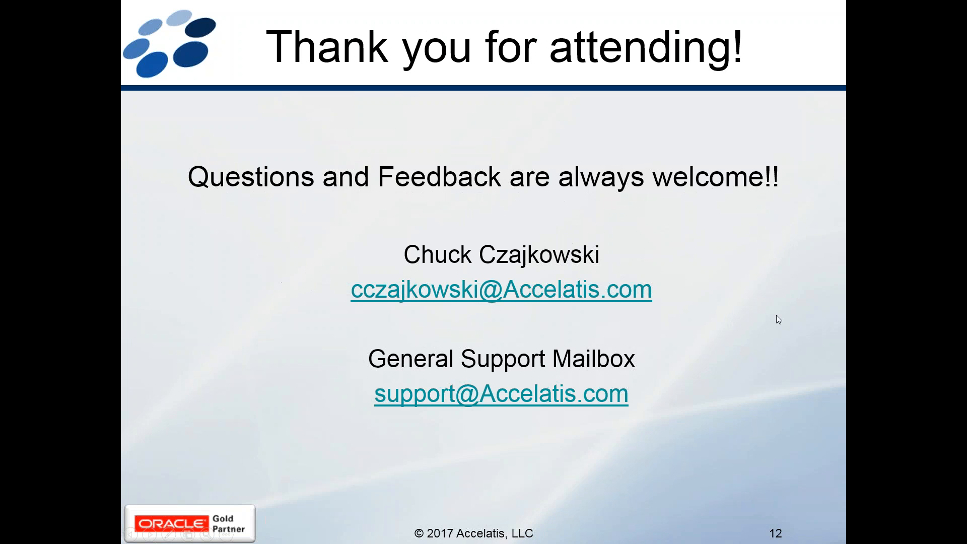